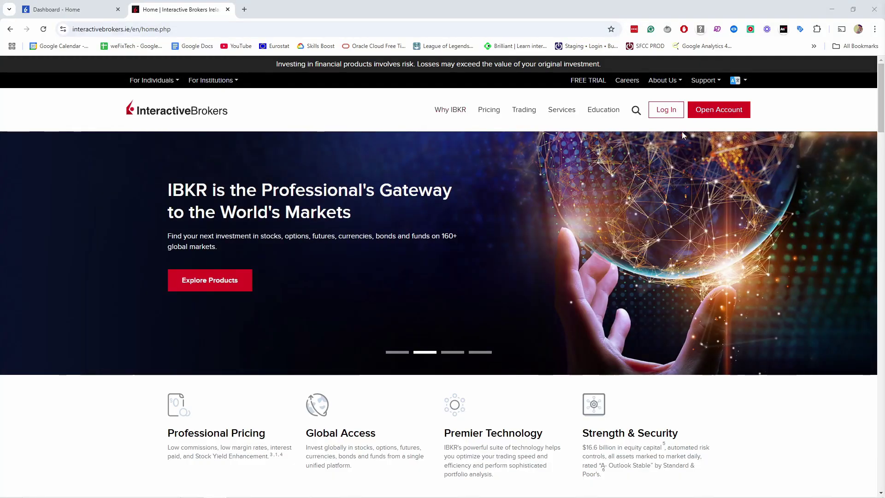
# Log in to the IBKR client portal and go to Performance & Reports > Tax Documents
pyautogui.click(664, 113)
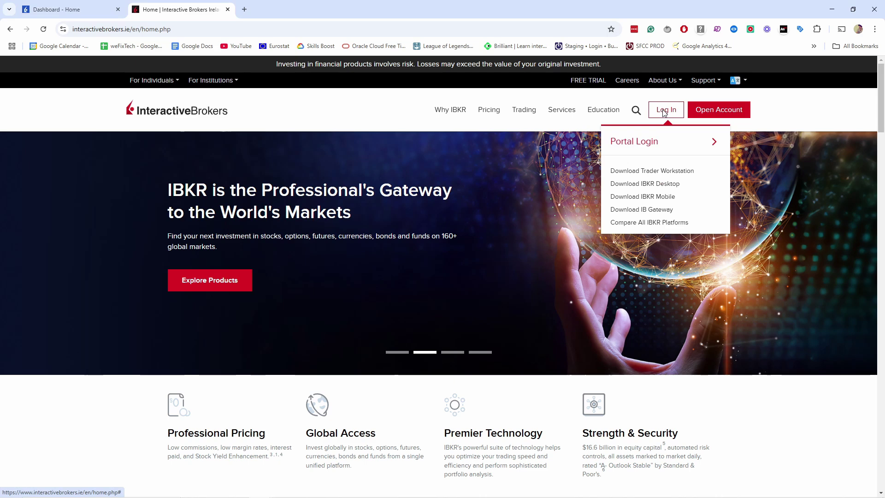
pyautogui.click(645, 147)
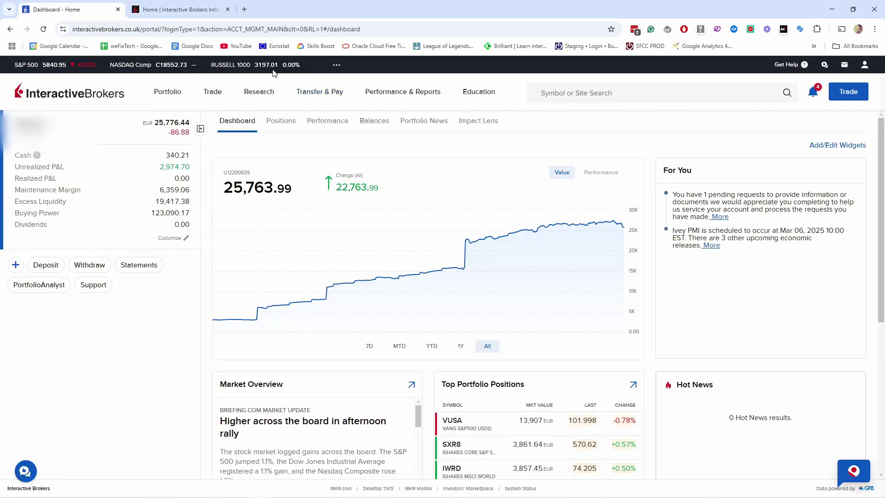
pyautogui.click(399, 94)
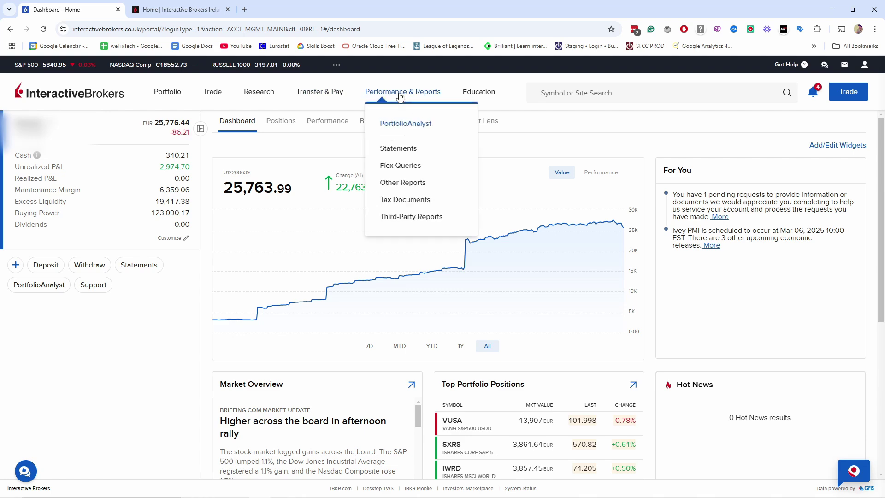
pyautogui.click(406, 202)
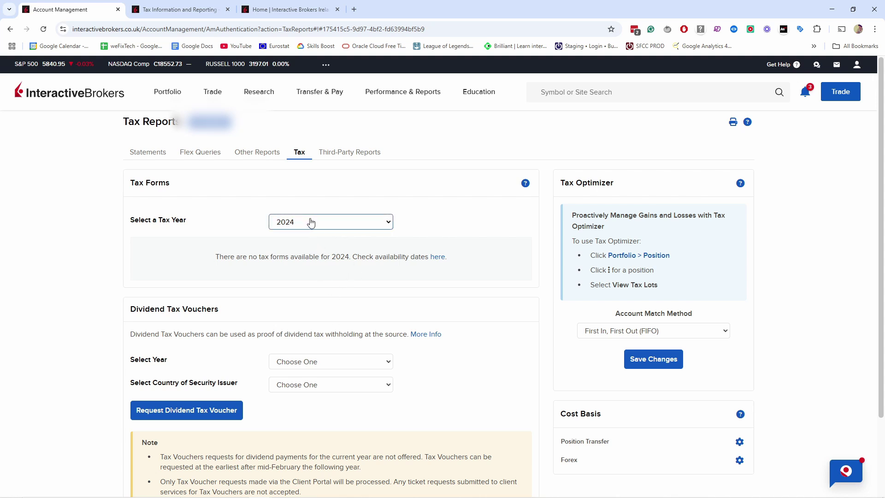
# Open the tax form availability dates page: Dividend Report available March 17, 2025 for non-US clients
pyautogui.click(179, 11)
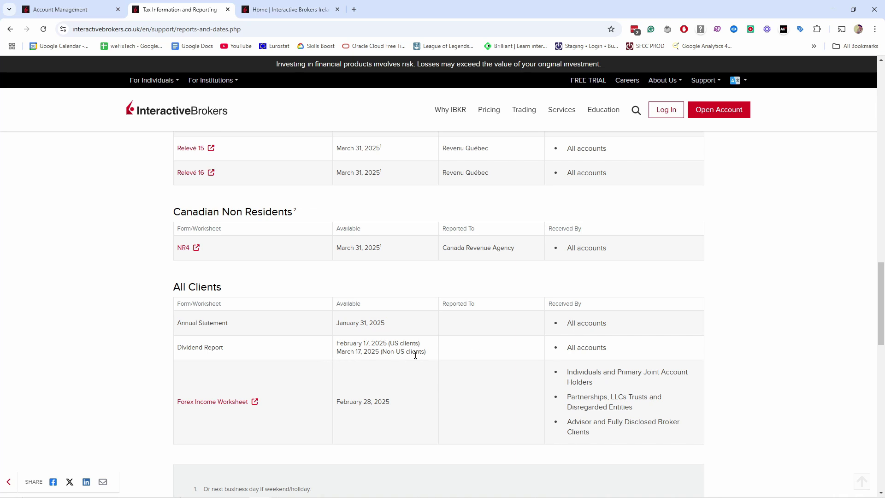
pyautogui.moveTo(424, 351); pyautogui.dragTo(344, 352)
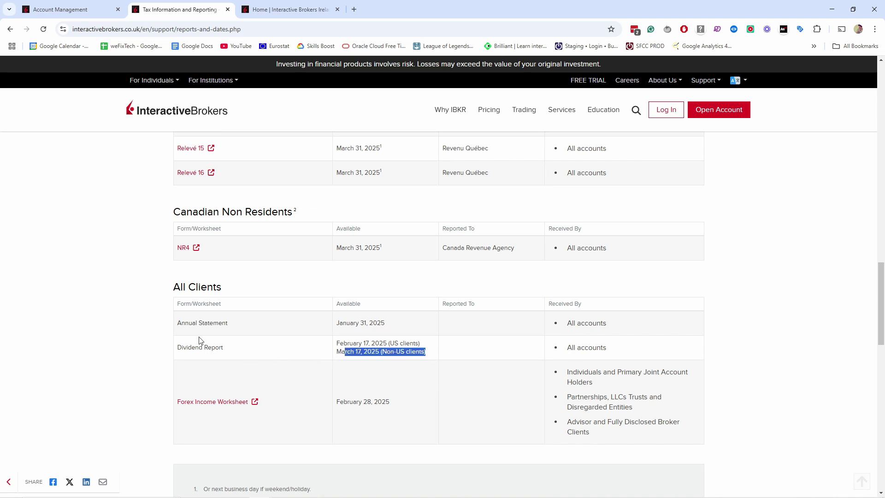
pyautogui.click(343, 351)
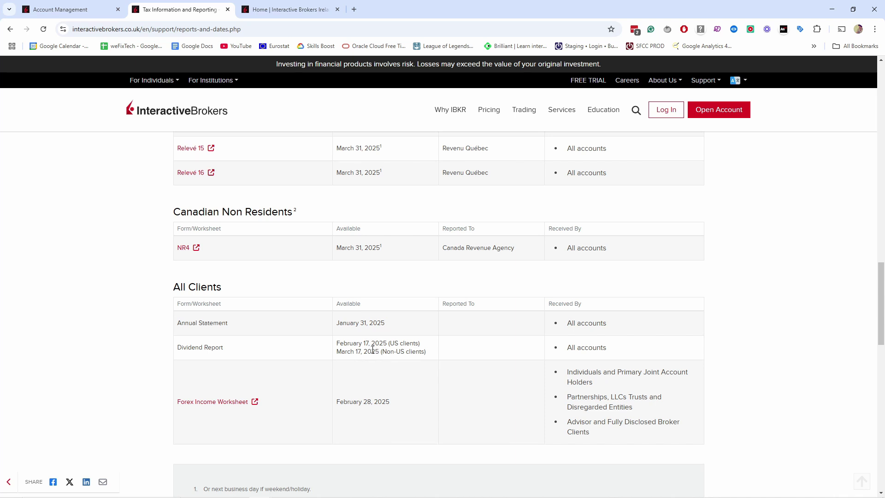
# Download and open the 2023 Common Reporting Standard Report PDF, showing 20.74 EUR gross dividends
pyautogui.click(79, 10)
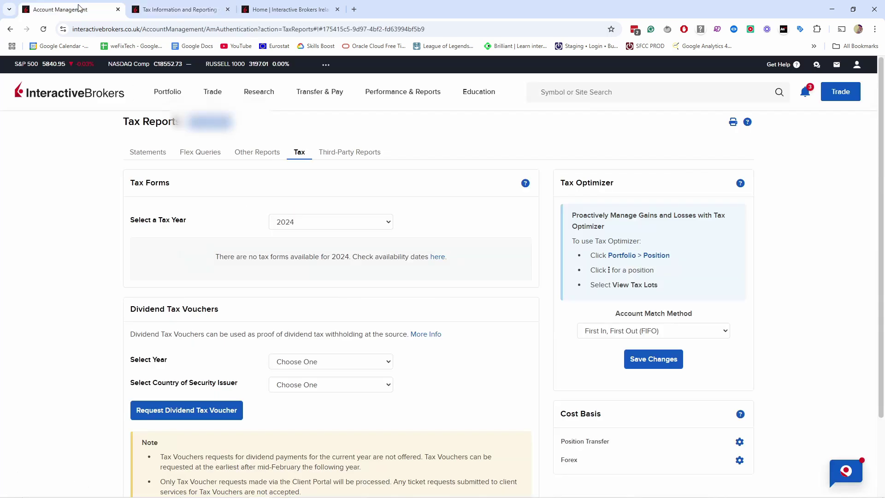
pyautogui.click(295, 223)
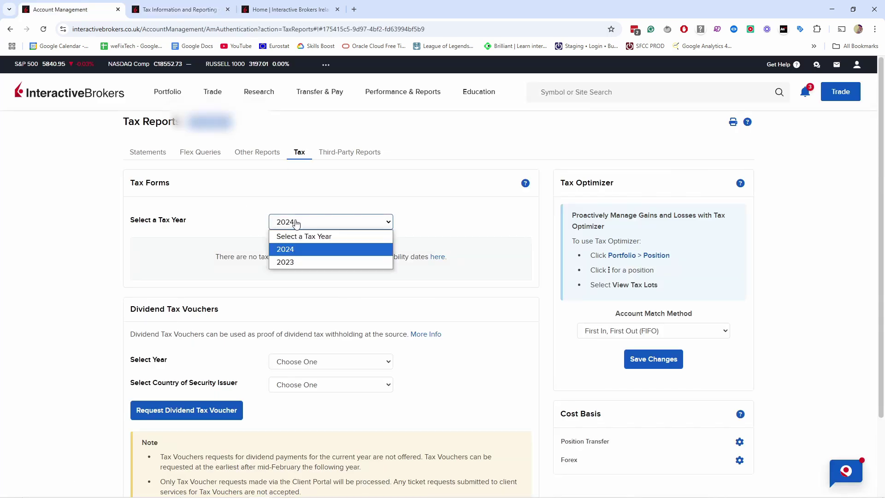
pyautogui.click(294, 262)
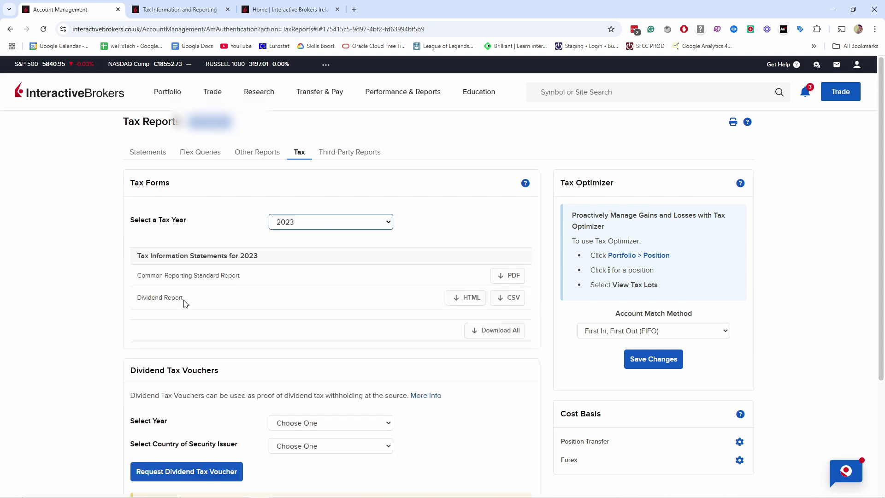
pyautogui.click(507, 279)
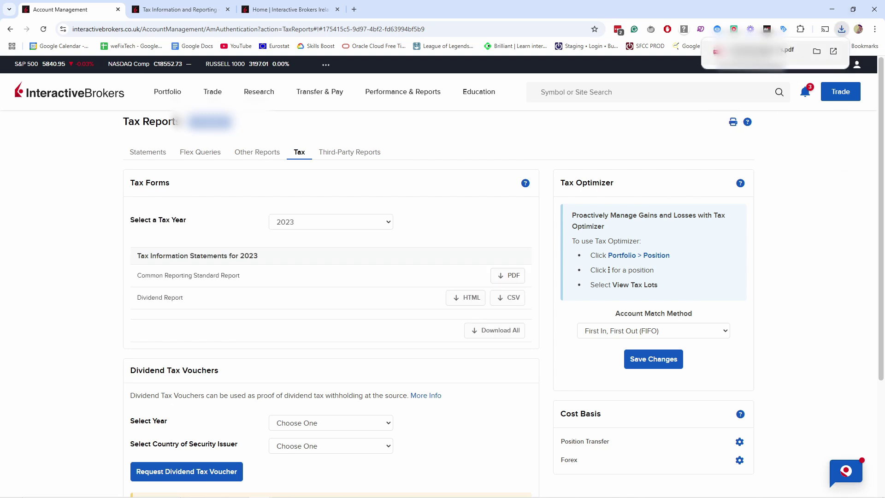
pyautogui.click(751, 51)
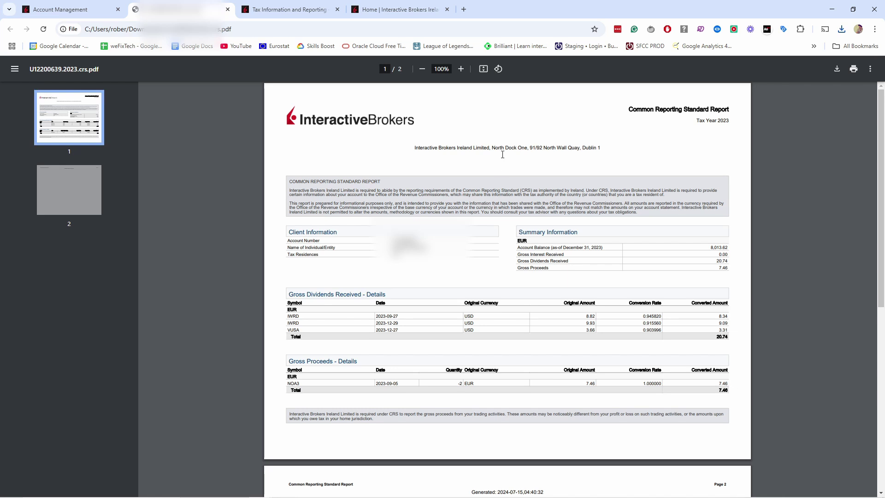
# View the 2023 Dividend Report as HTML and expand Dividend Detail and Dividend Revenue Summary
pyautogui.hotkey('ctrl', 'shift', 'Tab')
pyautogui.click(462, 302)
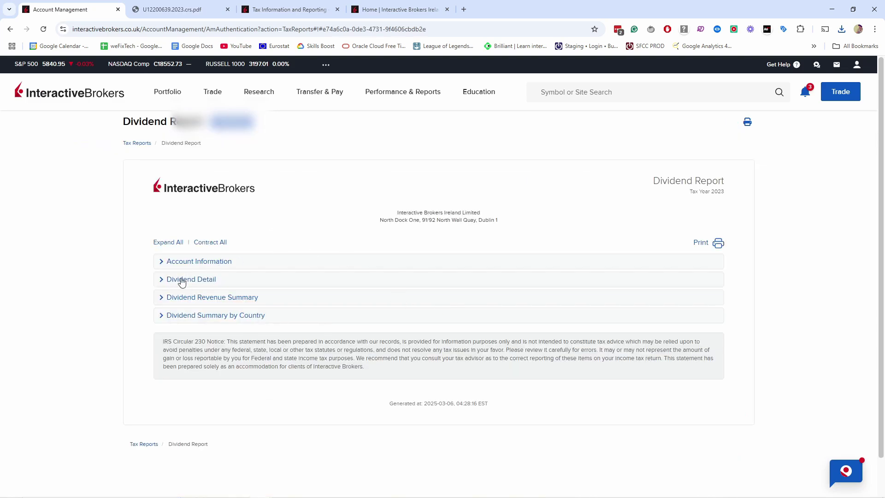
pyautogui.click(181, 281)
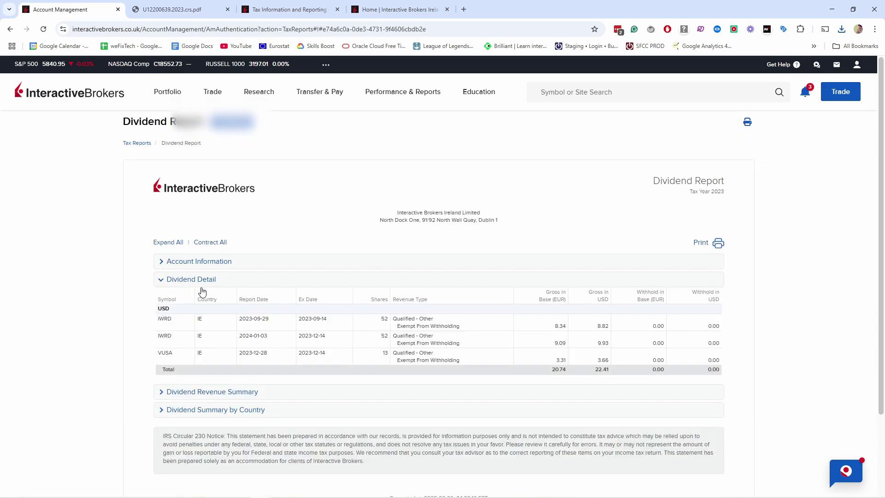
pyautogui.click(199, 392)
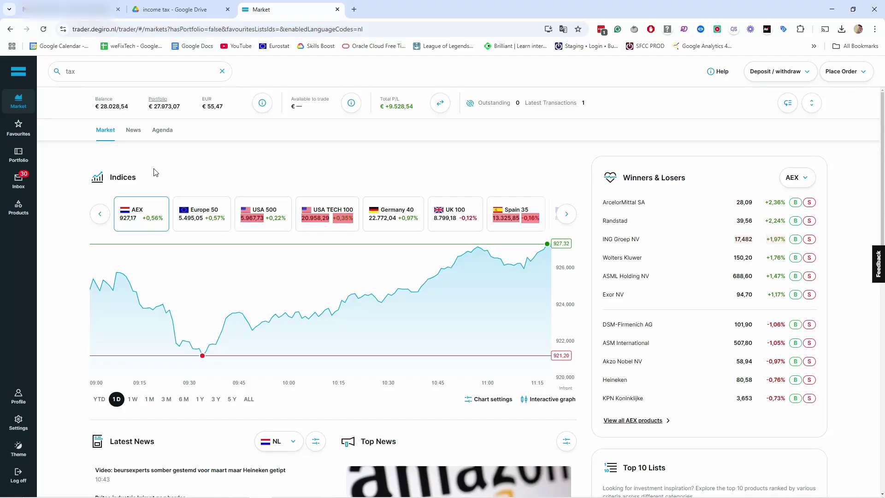
# Translate DEGIRO's Documents page to English, download Annual statement 2024, and open Jaaropgave 2024.pdf
pyautogui.moveTo(21, 177)
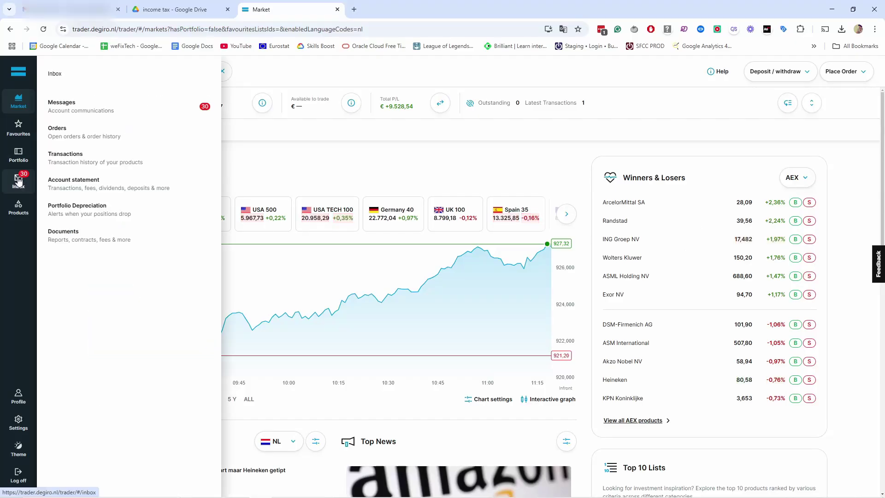
pyautogui.click(74, 236)
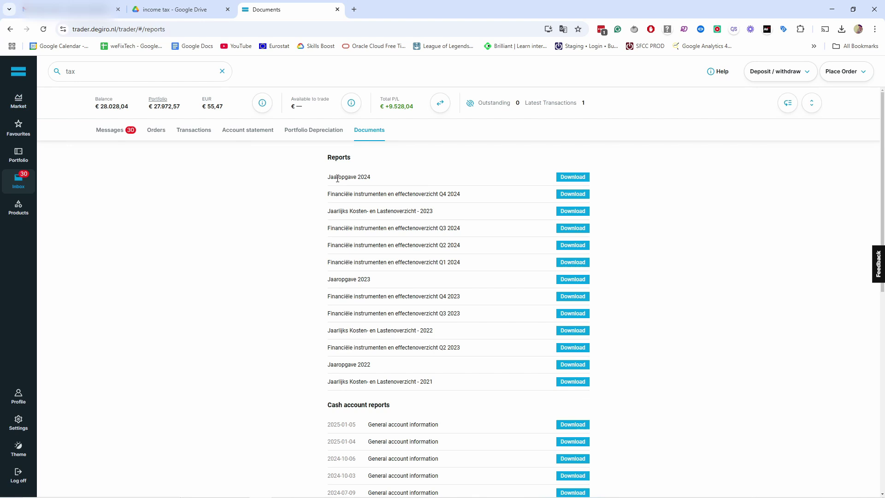
pyautogui.click(563, 29)
pyautogui.click(530, 48)
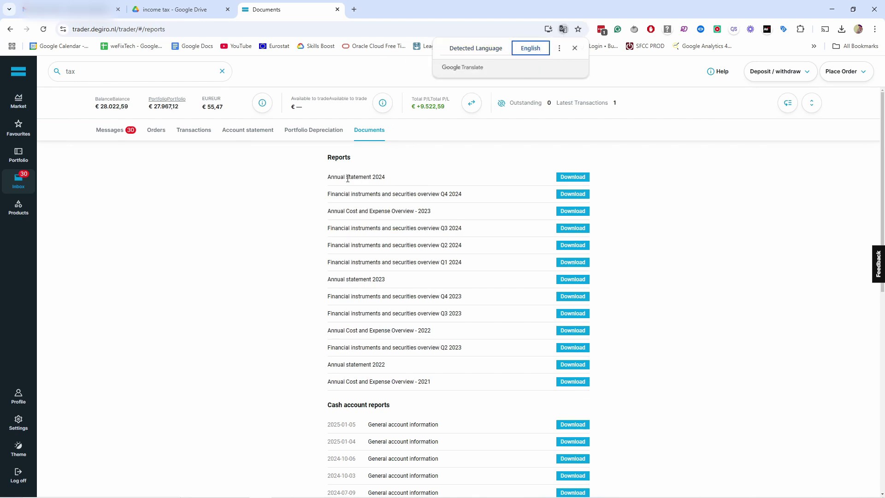
pyautogui.click(566, 179)
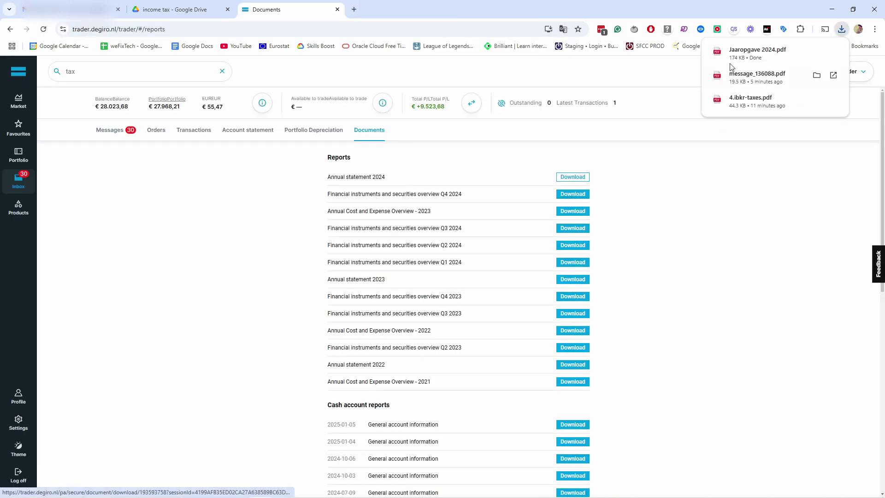
pyautogui.click(736, 52)
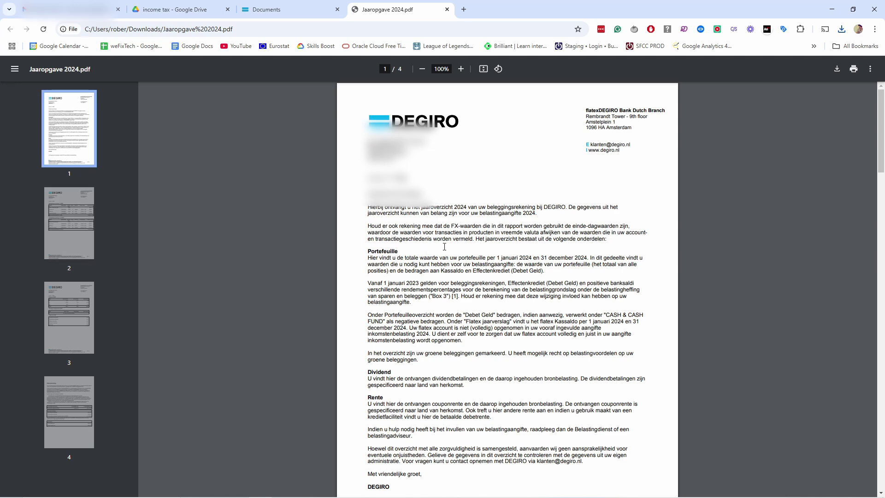
# Review pages 2 and 3 of the DEGIRO 2024 annual statement's portfolio overview tables
pyautogui.click(81, 221)
pyautogui.scroll(10, 674, 237)
pyautogui.click(69, 223)
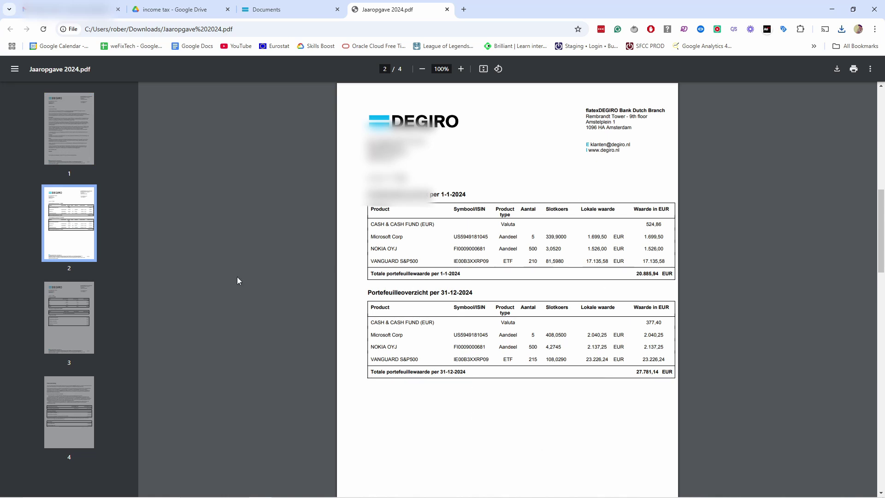
pyautogui.click(69, 317)
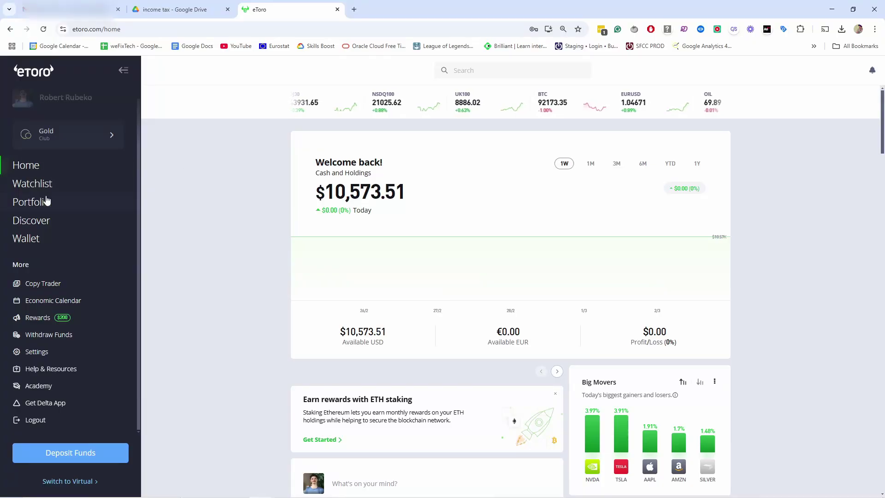
# Create eToro's 2024 tax report in Nederlands from Account settings > Tax Reports
pyautogui.click(79, 353)
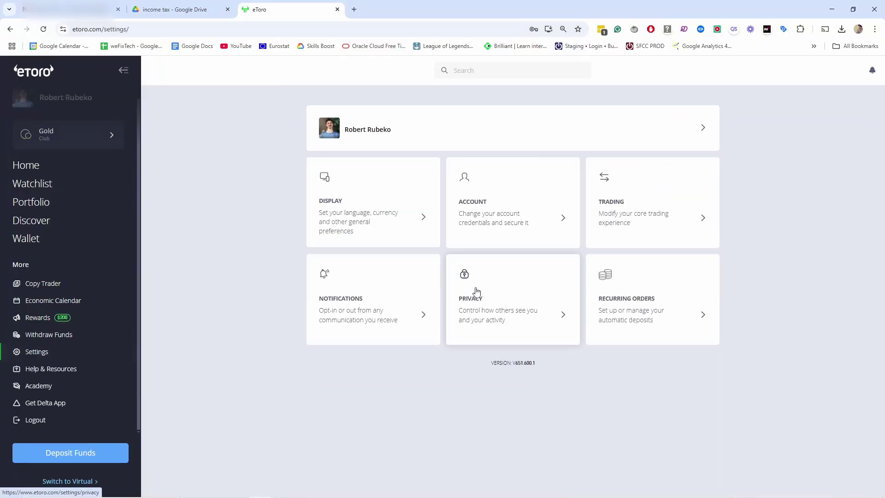
pyautogui.click(503, 210)
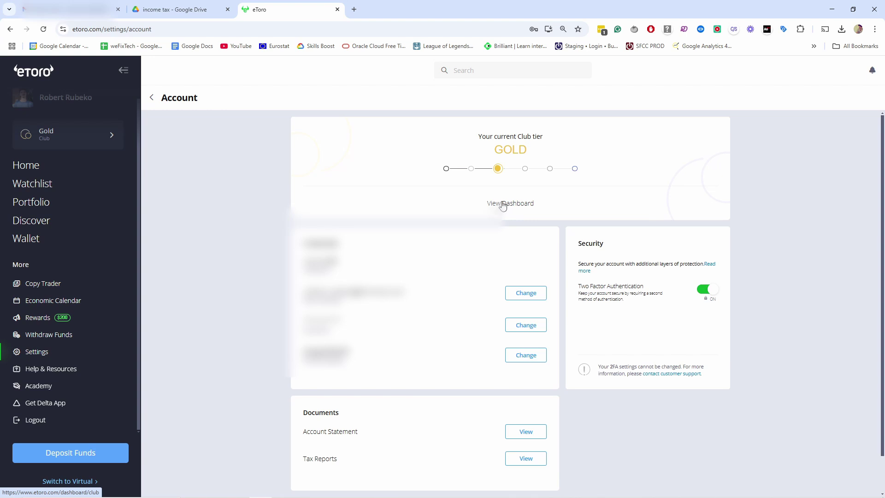
pyautogui.scroll(-1, 502, 206)
pyautogui.click(525, 421)
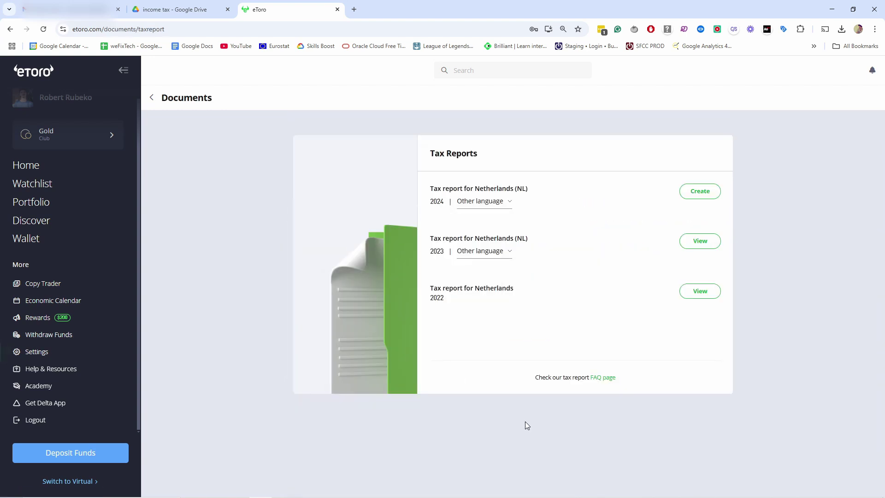
pyautogui.click(486, 205)
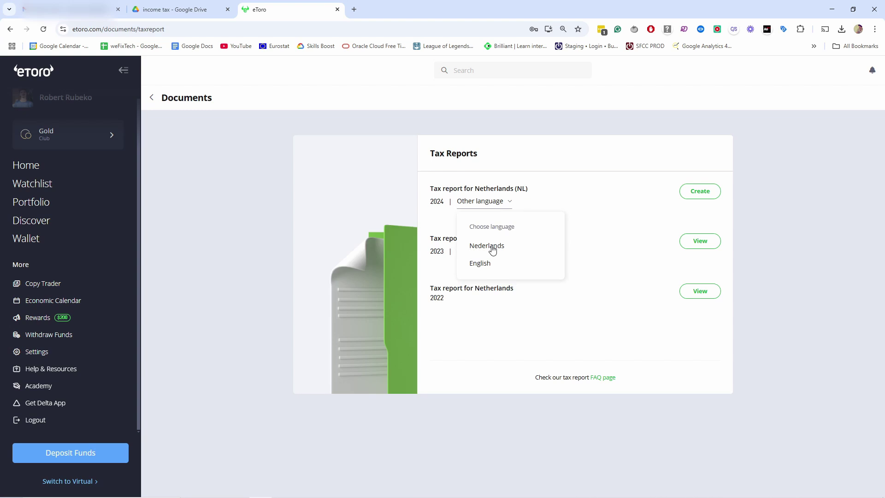
pyautogui.click(496, 249)
pyautogui.click(705, 193)
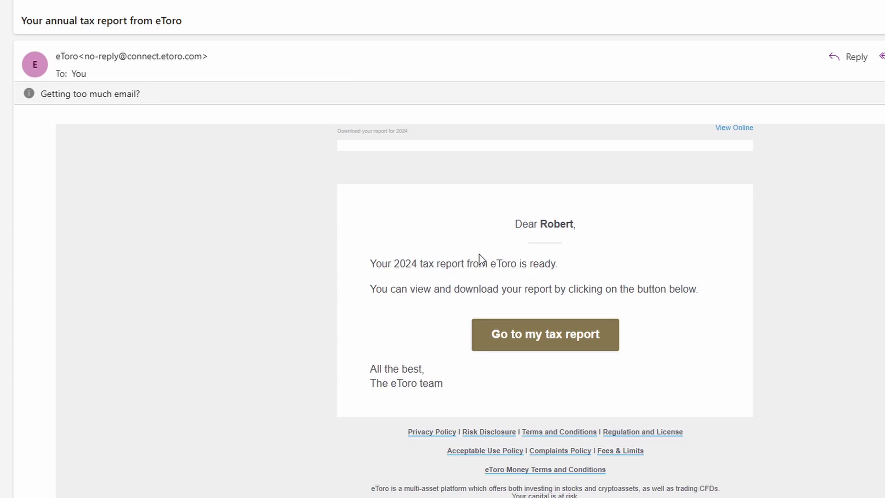
# Follow the email's 'Go to my tax report' link and open the downloaded taxreport.pdf
pyautogui.click(566, 335)
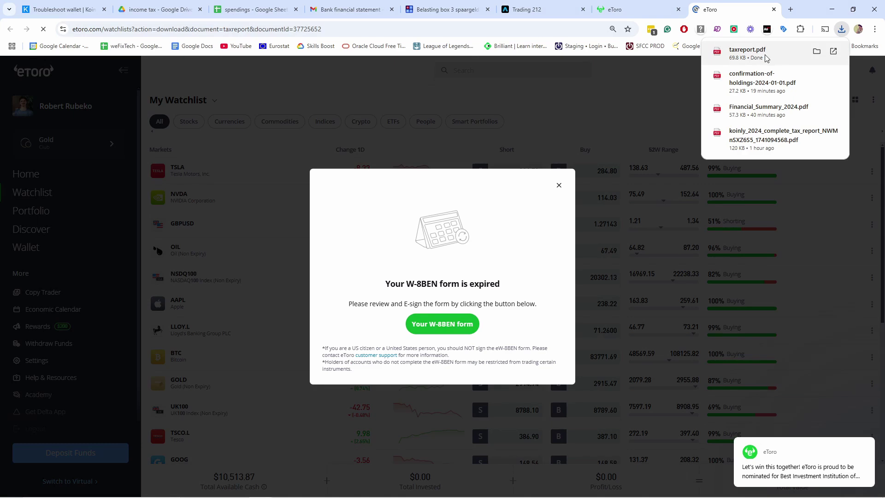
pyautogui.click(760, 55)
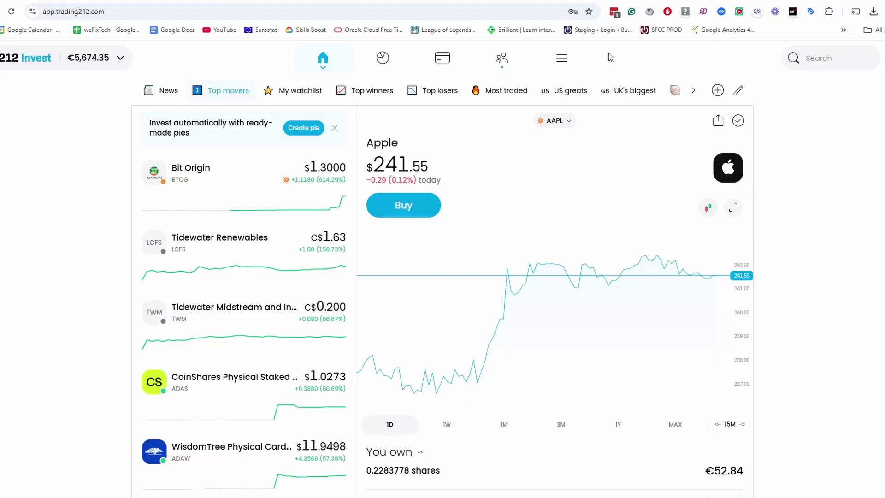
# View Trading 212's Annual statement - 2024 under Documents, then browse the other document categories
pyautogui.click(559, 61)
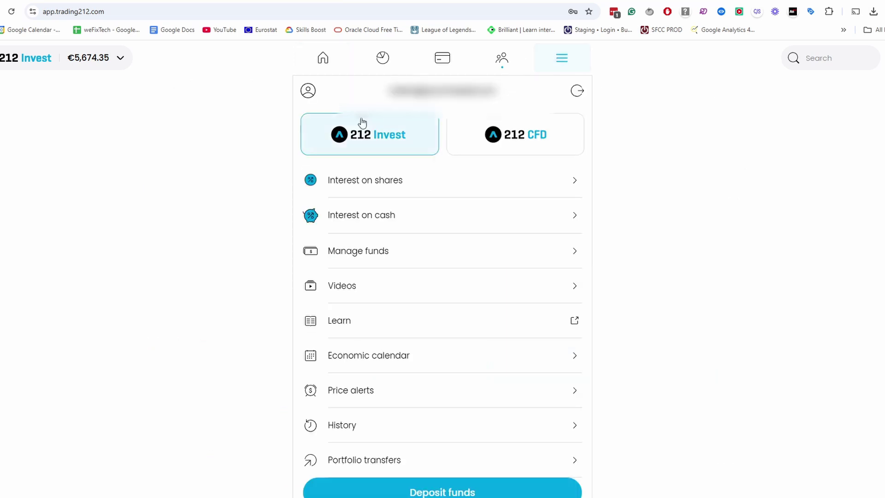
pyautogui.scroll(-7, 376, 182)
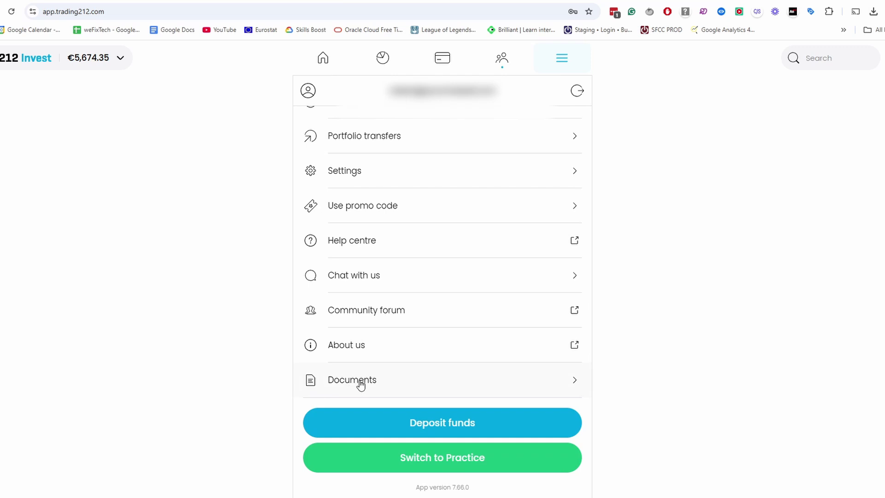
pyautogui.click(359, 385)
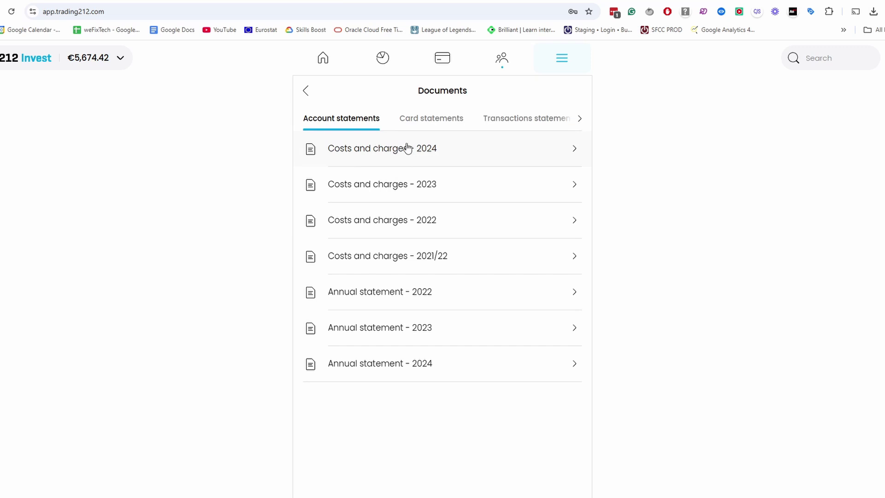
pyautogui.click(381, 374)
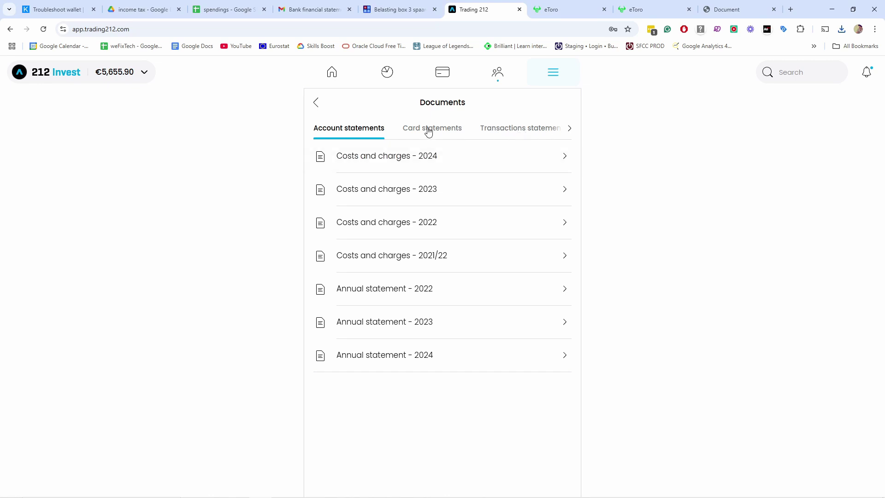
pyautogui.click(568, 133)
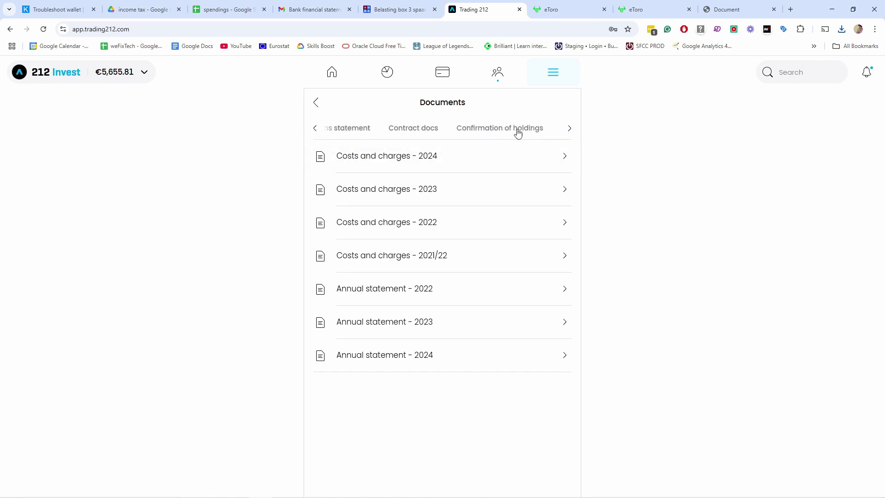
pyautogui.click(568, 129)
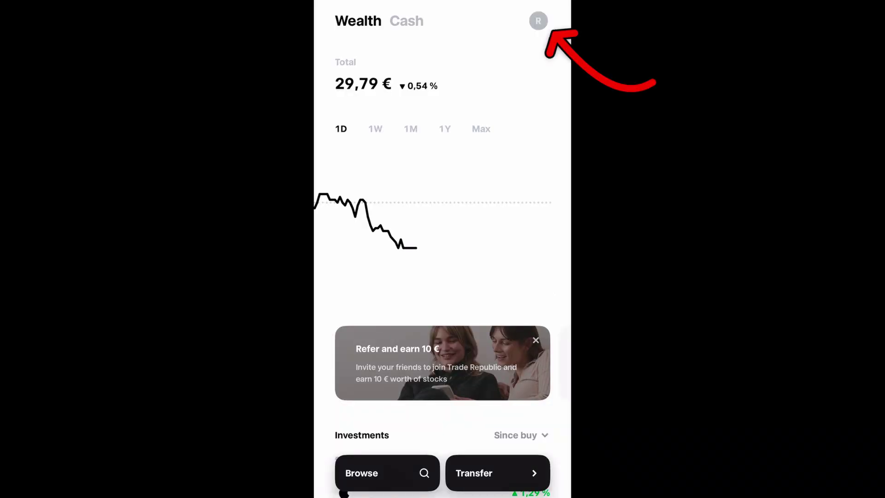
pyautogui.click(538, 21)
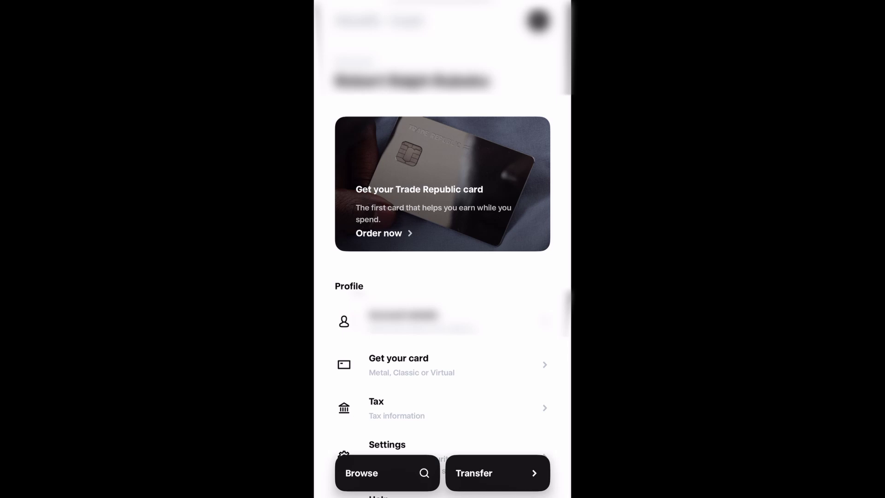
pyautogui.scroll(-15, 442, 249)
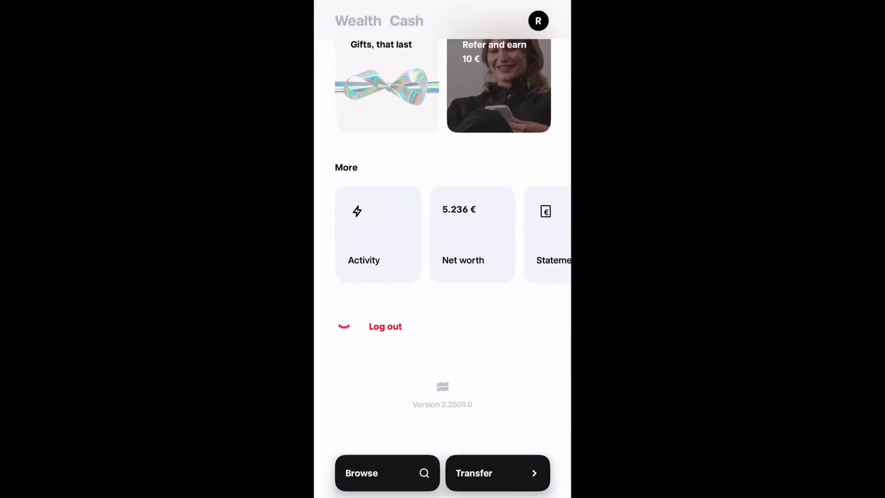
pyautogui.hscroll(3, 442, 231)
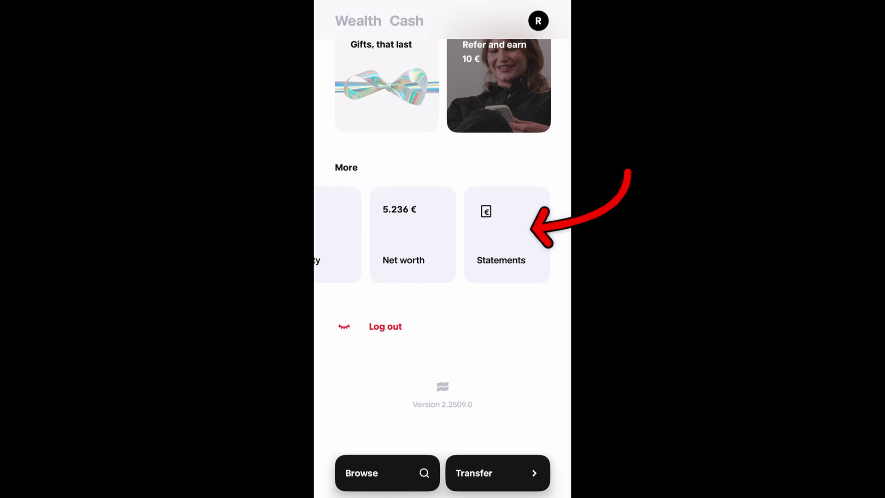
pyautogui.click(502, 235)
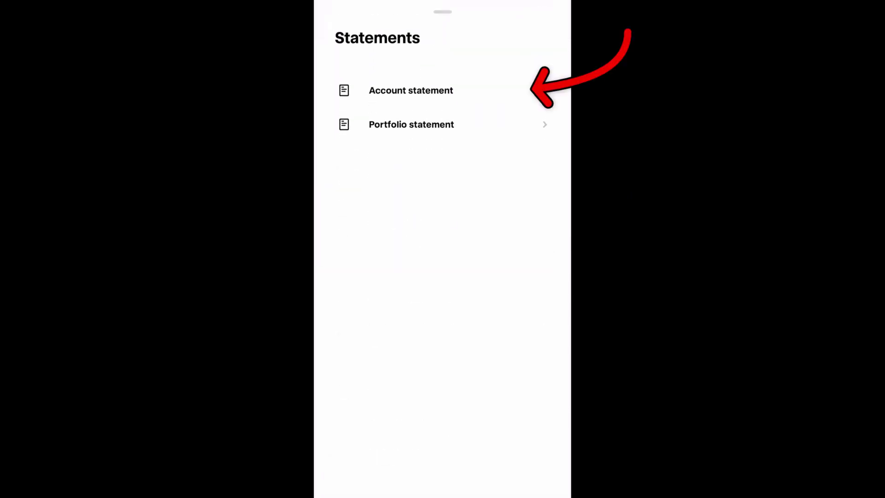
# Request a Securities portfolio statement and confirm the period with Next
pyautogui.click(410, 91)
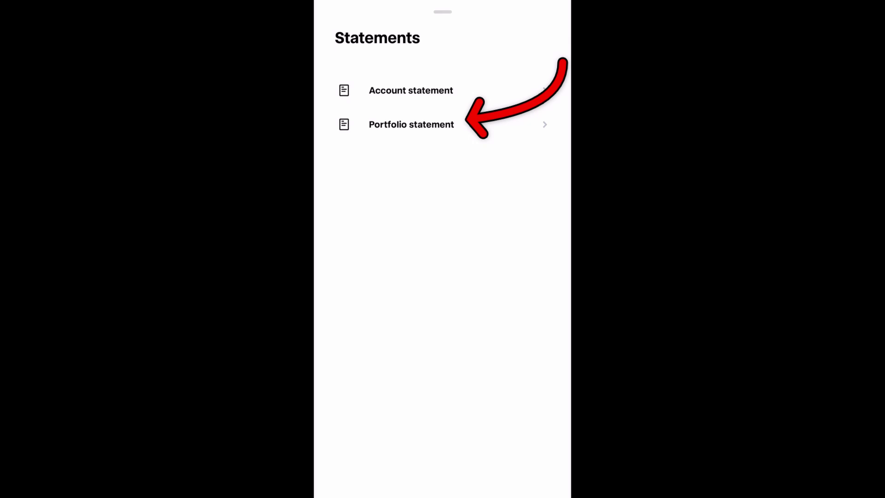
pyautogui.click(411, 125)
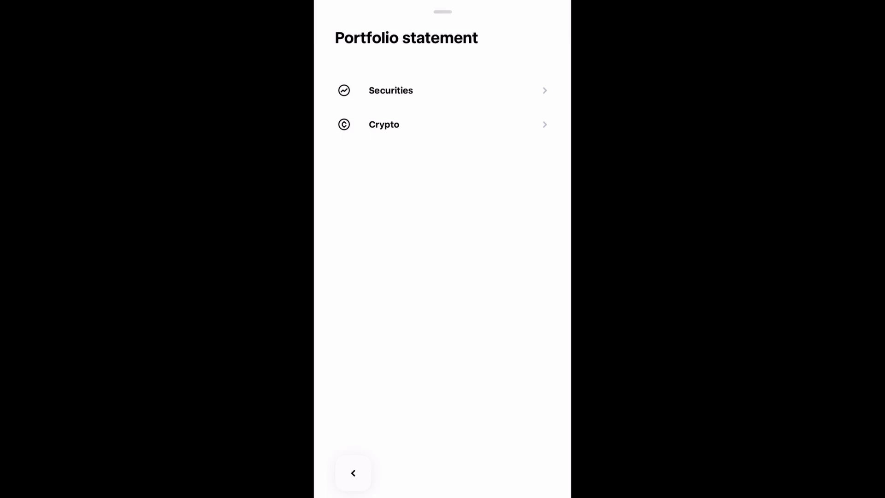
pyautogui.click(390, 91)
pyautogui.click(492, 458)
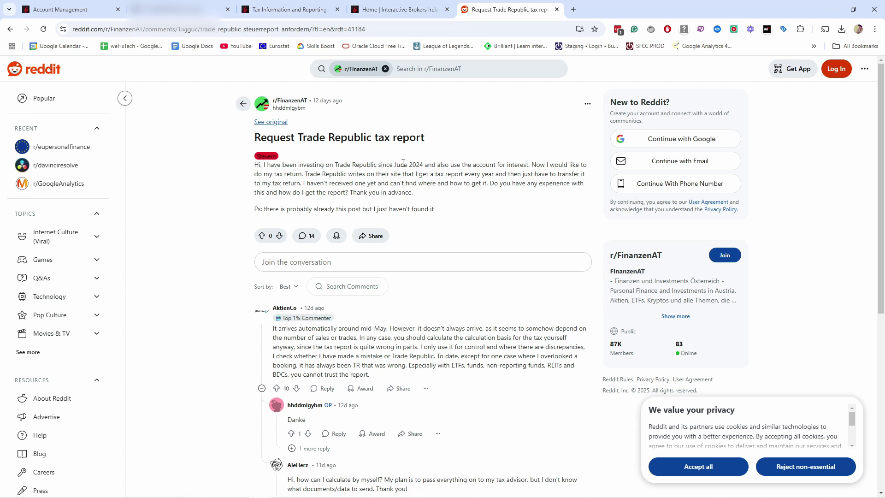
pyautogui.moveTo(361, 328); pyautogui.dragTo(388, 326)
pyautogui.scroll(-2, 386, 316)
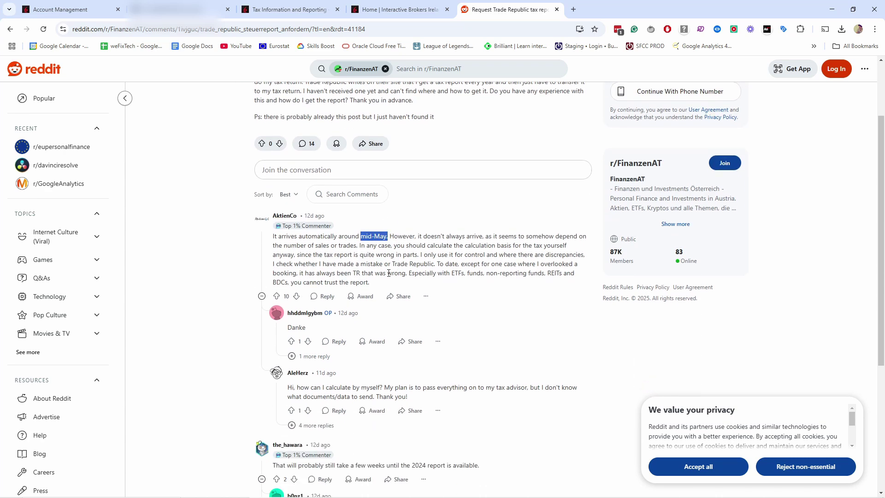
pyautogui.scroll(-3, 380, 276)
pyautogui.scroll(-2, 378, 270)
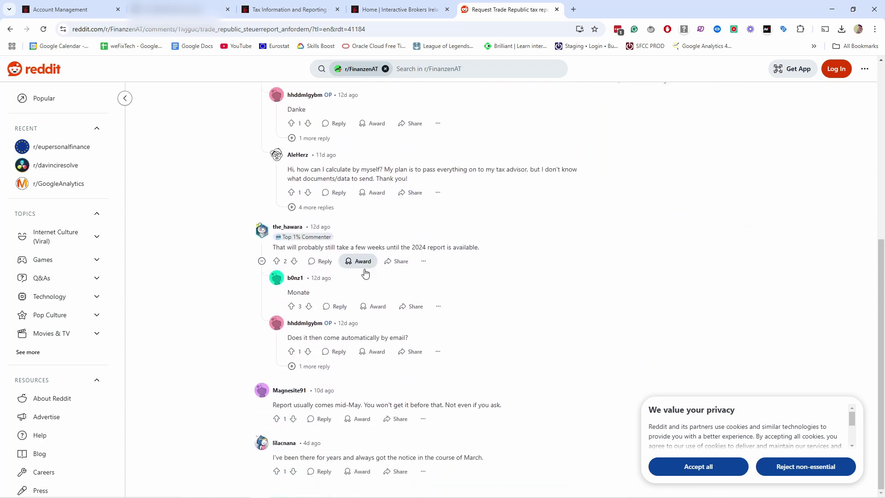